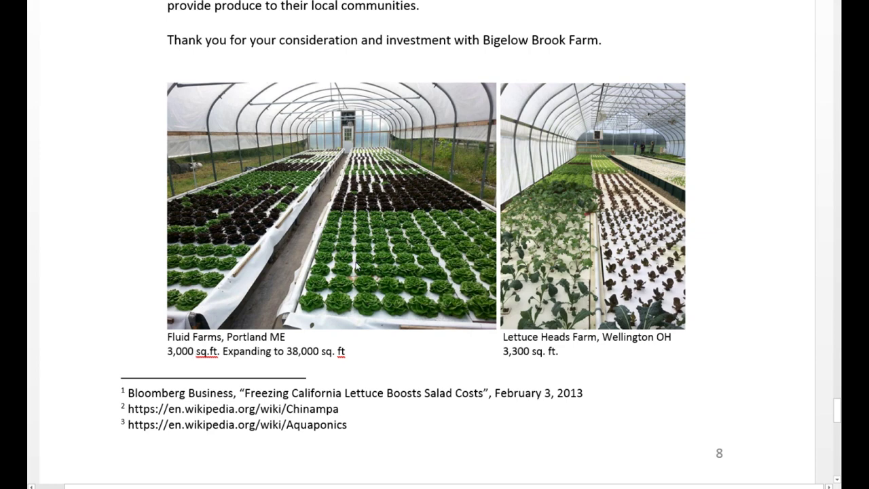
- Review the example aquaponic farm photos, their captions and the footnotes at the end of the farm plan document
{"action": "scroll", "coordinate": [502, 377], "scroll_direction": "down", "scroll_amount": 1}
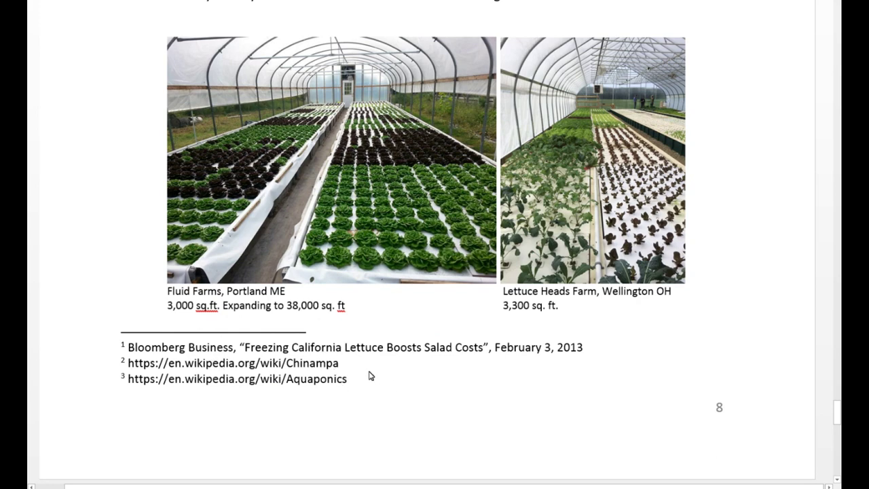
{"action": "scroll", "coordinate": [368, 375], "scroll_direction": "down", "scroll_amount": 1}
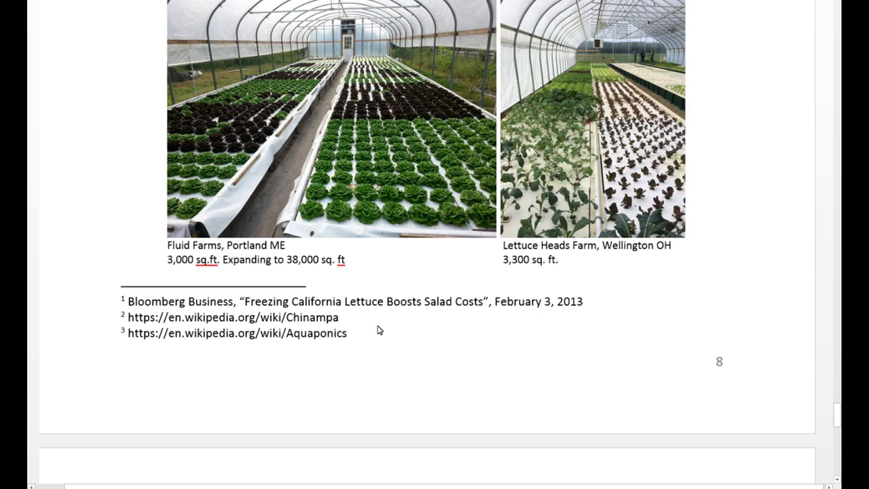
{"action": "scroll", "coordinate": [378, 330], "scroll_direction": "down", "scroll_amount": 9}
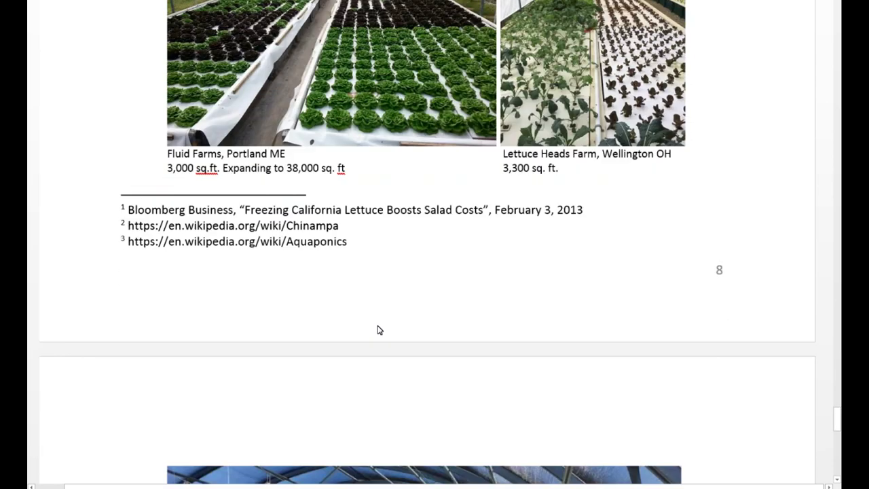
{"action": "scroll", "coordinate": [376, 325], "scroll_direction": "down", "scroll_amount": 1}
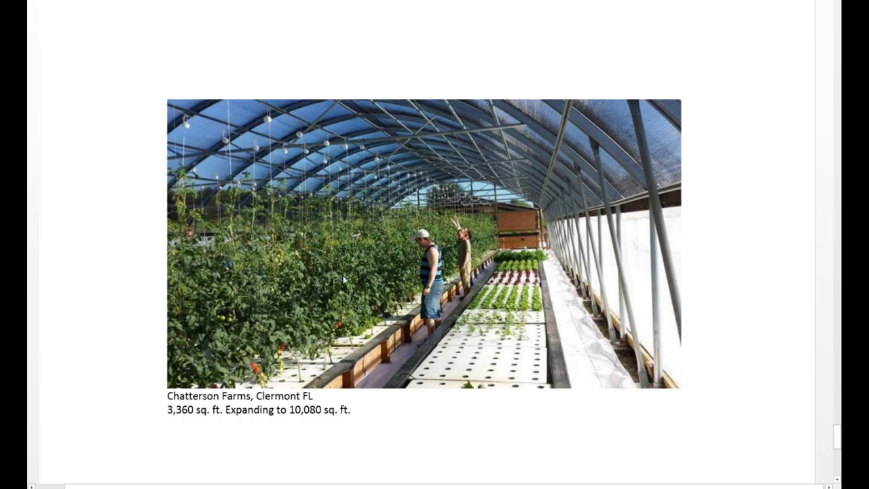
{"action": "scroll", "coordinate": [376, 287], "scroll_direction": "up", "scroll_amount": 6}
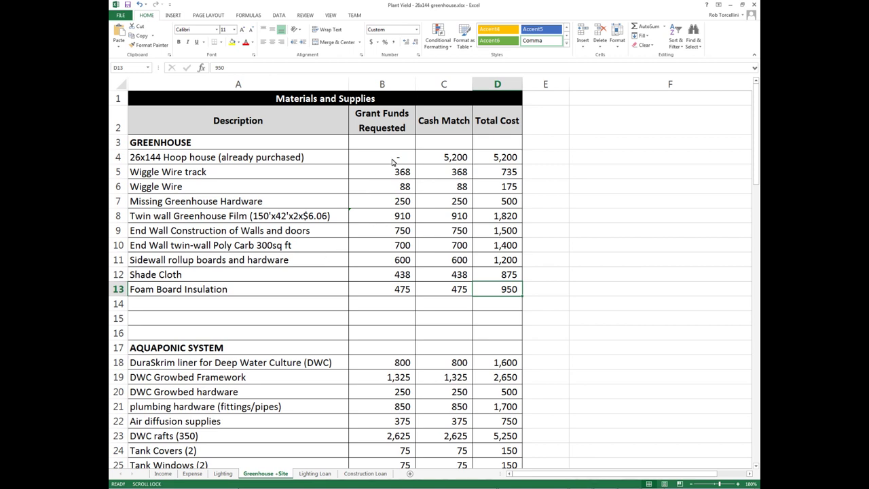
- In the Excel greenhouse budget, examine the grant funds, cash match and total cost for the hoop house and twin wall film
{"action": "left_click", "coordinate": [175, 160]}
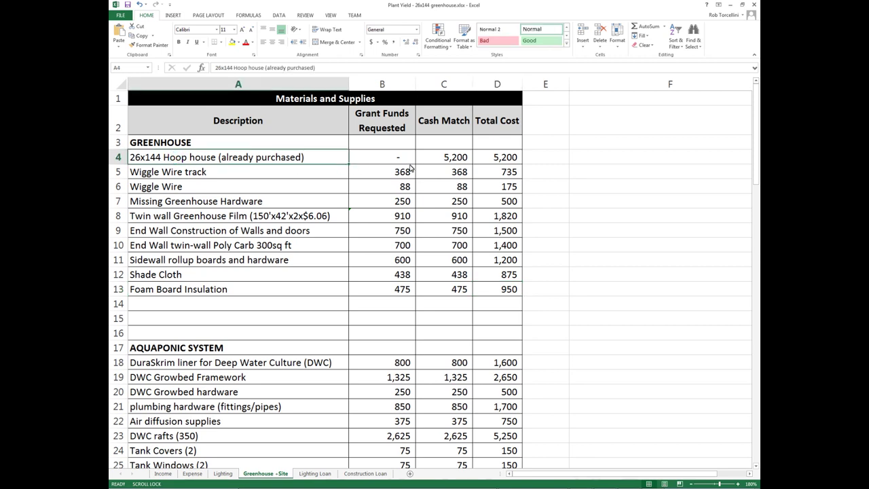
{"action": "left_click", "coordinate": [507, 162]}
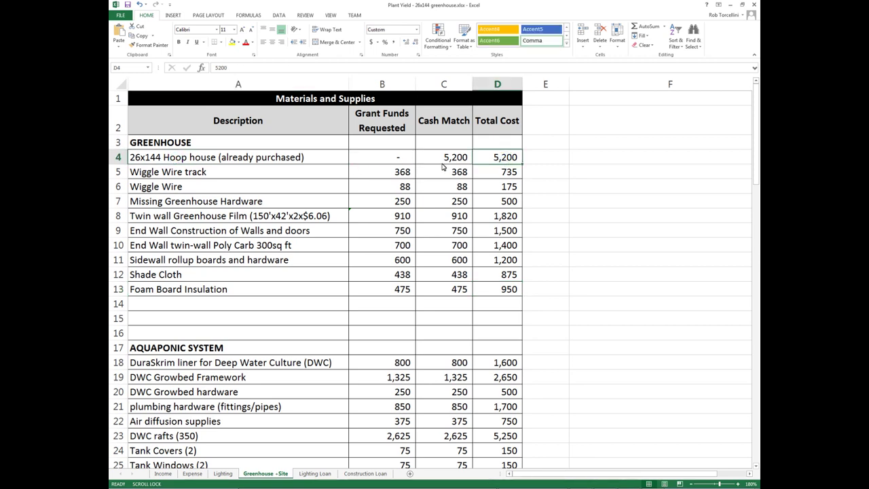
{"action": "left_click", "coordinate": [386, 161]}
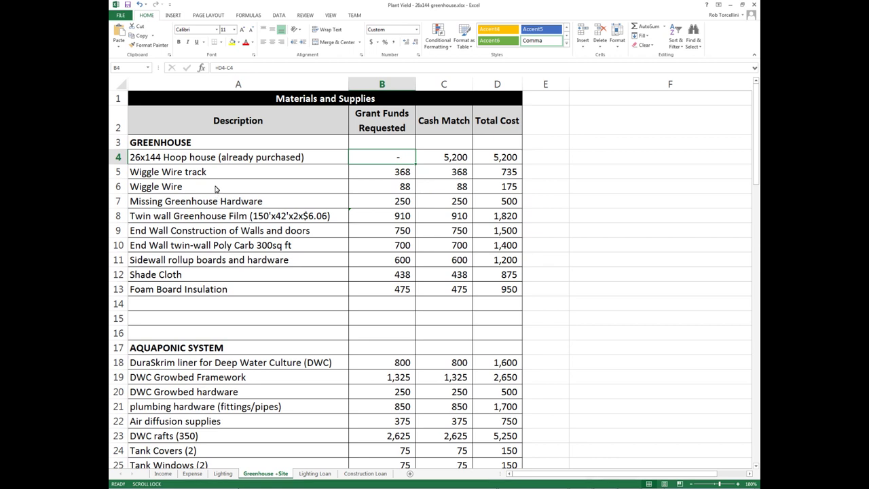
{"action": "left_click", "coordinate": [509, 220]}
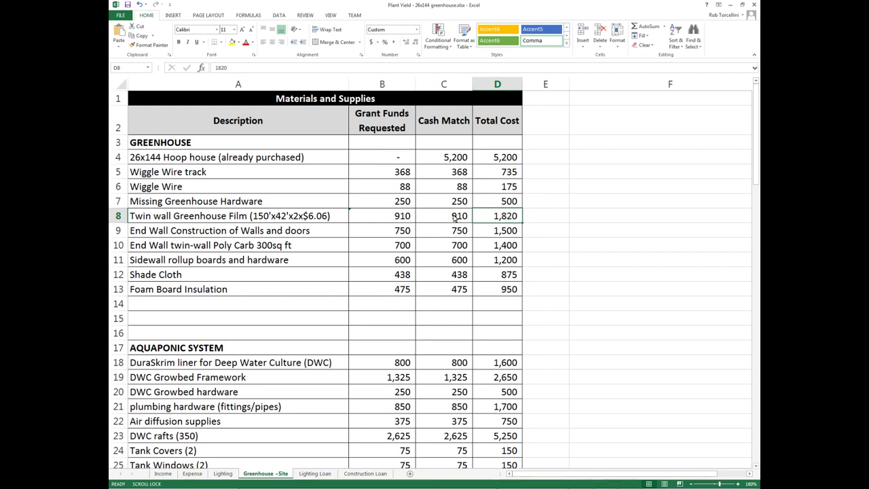
{"action": "left_click", "coordinate": [377, 216]}
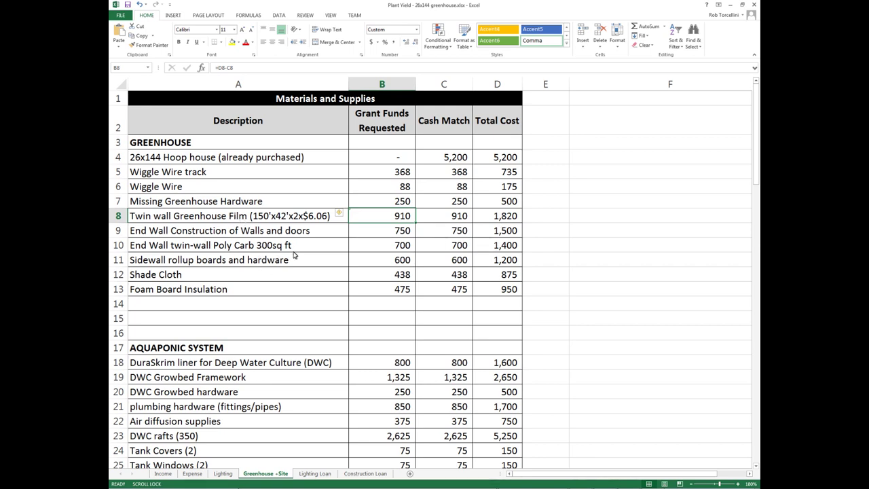
- Review the remaining Materials and Supplies costs and the whole Equipment table, down to the Contracts/Consultants section
{"action": "scroll", "coordinate": [294, 253], "scroll_direction": "down", "scroll_amount": 2}
{"action": "scroll", "coordinate": [288, 246], "scroll_direction": "down", "scroll_amount": 1}
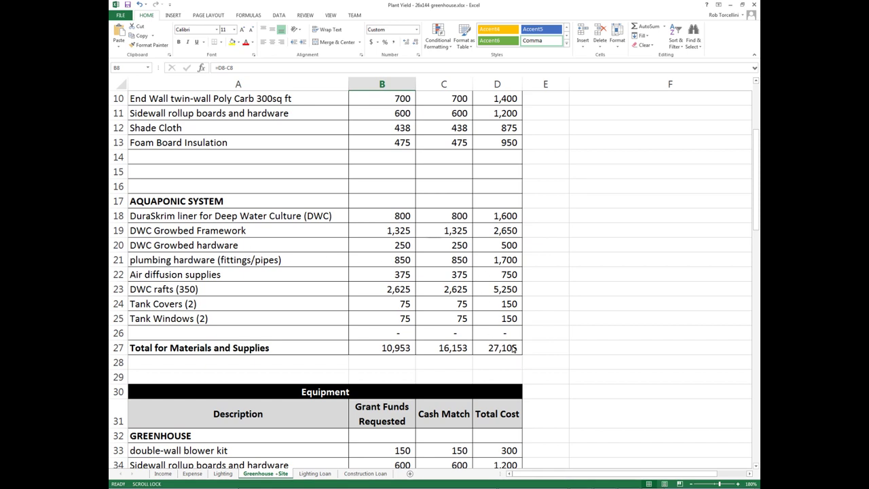
{"action": "scroll", "coordinate": [489, 282], "scroll_direction": "down", "scroll_amount": 4}
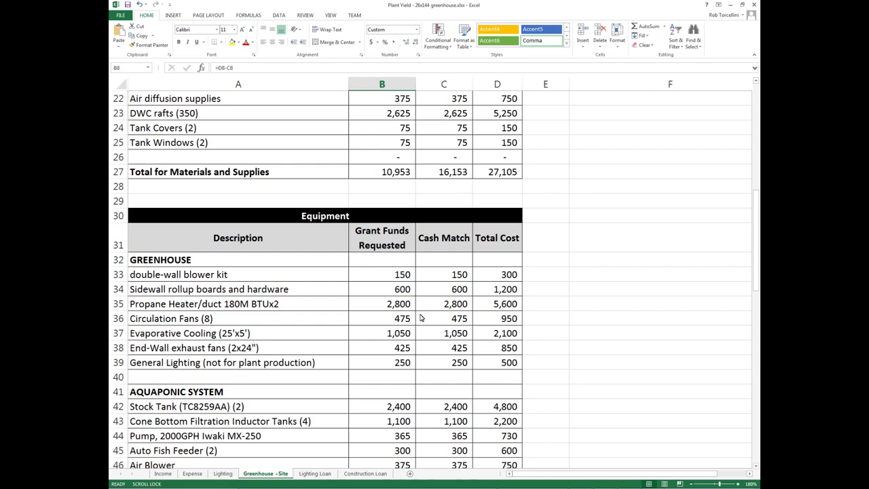
{"action": "scroll", "coordinate": [420, 314], "scroll_direction": "down", "scroll_amount": 1}
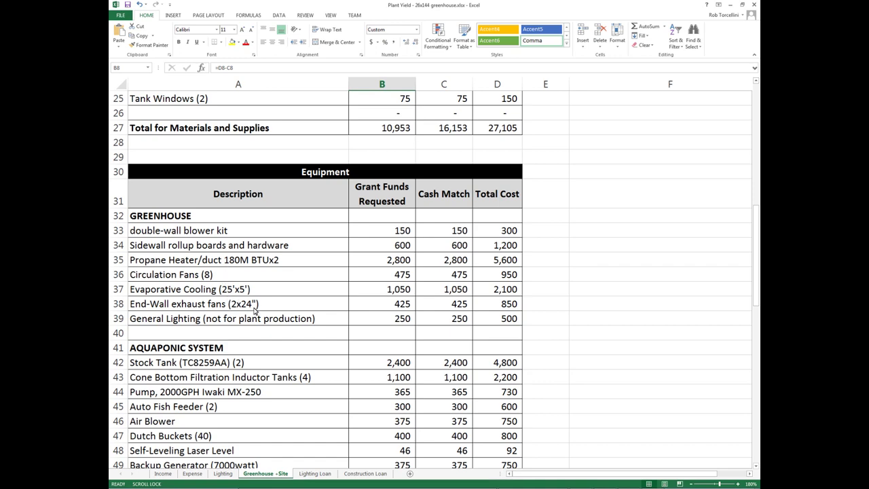
{"action": "scroll", "coordinate": [497, 317], "scroll_direction": "down", "scroll_amount": 3}
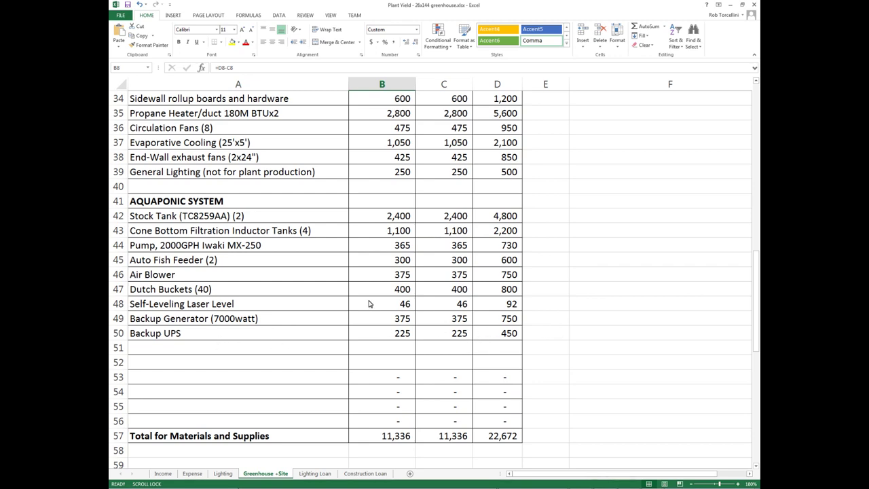
{"action": "scroll", "coordinate": [465, 327], "scroll_direction": "down", "scroll_amount": 4}
{"action": "scroll", "coordinate": [464, 326], "scroll_direction": "down", "scroll_amount": 3}
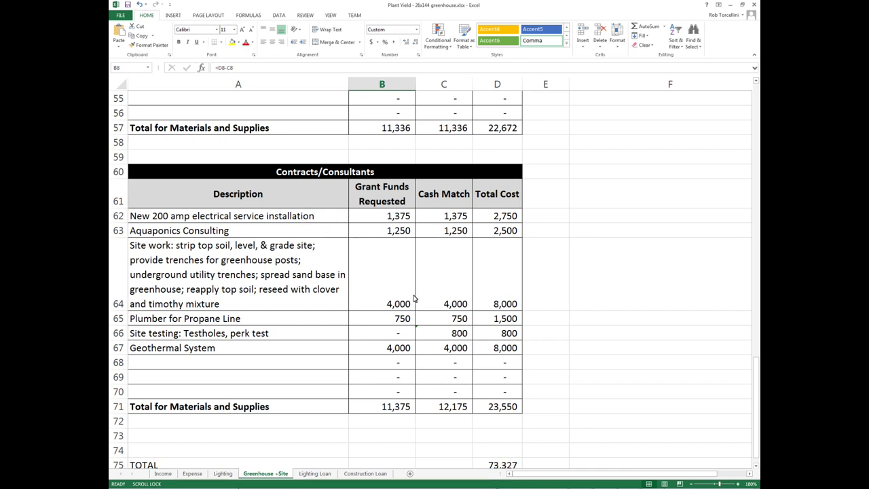
- Examine the total costs of site work, site testing and the geothermal system, plus the Contracts/Consultants section total
{"action": "left_click", "coordinate": [511, 308]}
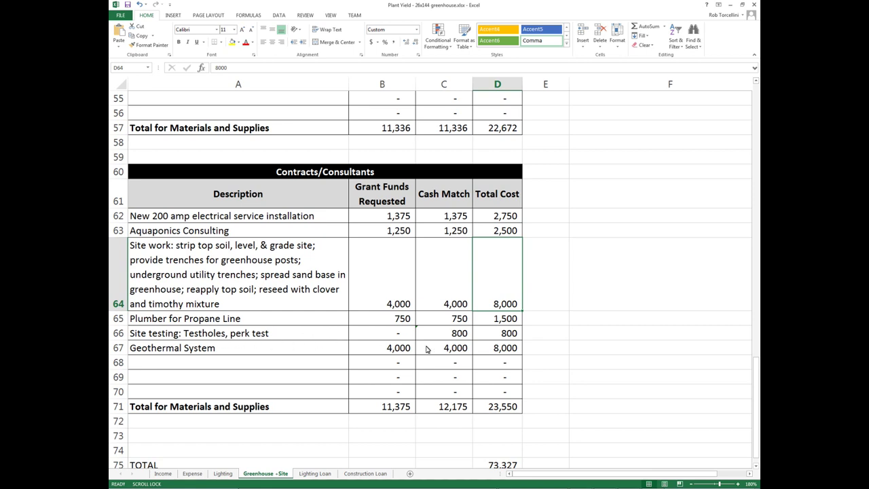
{"action": "left_click", "coordinate": [507, 335]}
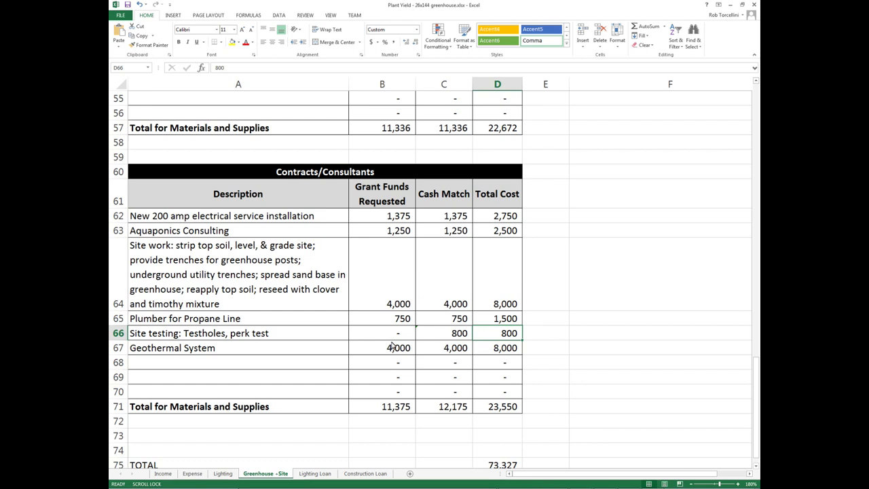
{"action": "left_click", "coordinate": [503, 348]}
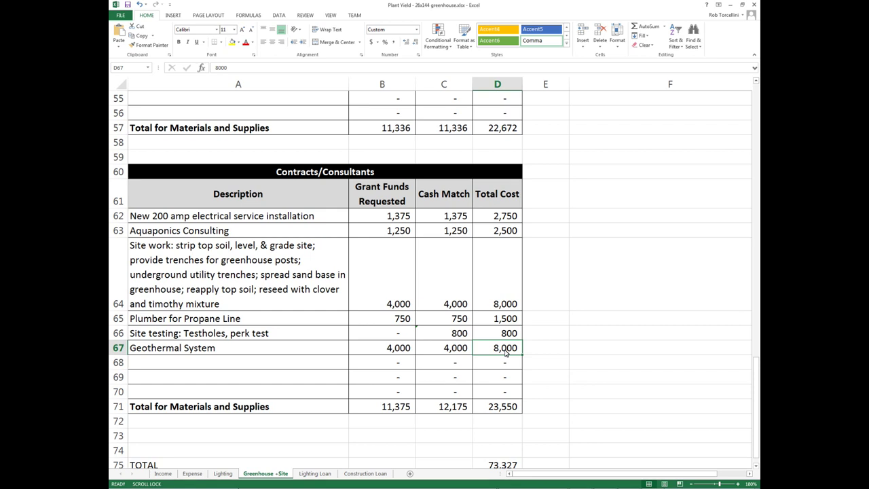
{"action": "left_click", "coordinate": [502, 412]}
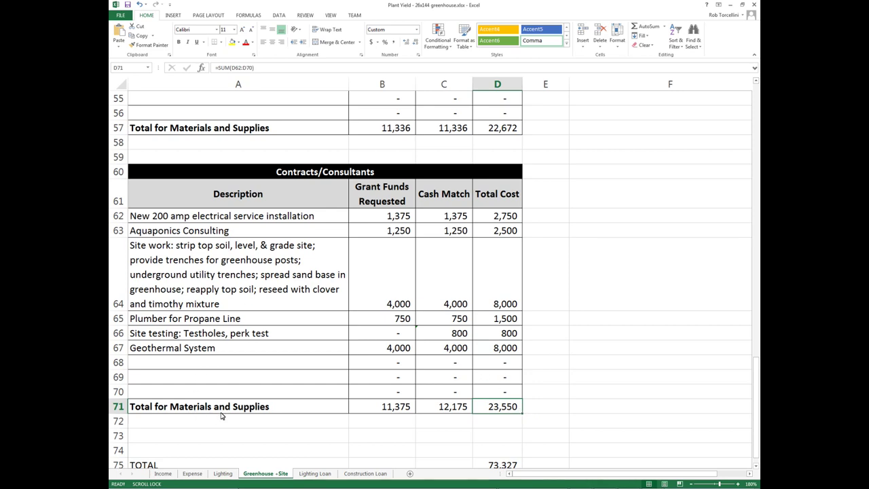
{"action": "scroll", "coordinate": [263, 404], "scroll_direction": "up", "scroll_amount": 3}
{"action": "scroll", "coordinate": [263, 404], "scroll_direction": "down", "scroll_amount": 4}
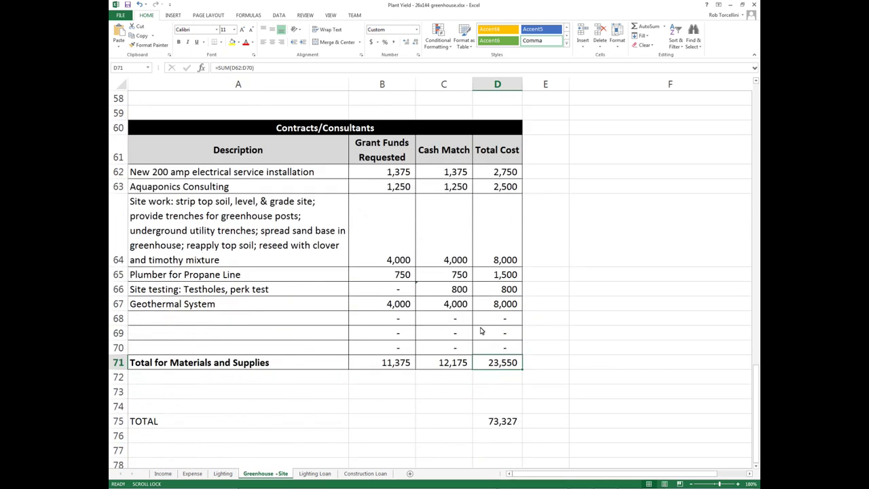
- Inspect the overall project TOTAL below the Contracts/Consultants table and the formula behind it
{"action": "scroll", "coordinate": [480, 331], "scroll_direction": "down", "scroll_amount": 2}
{"action": "left_click", "coordinate": [500, 325]}
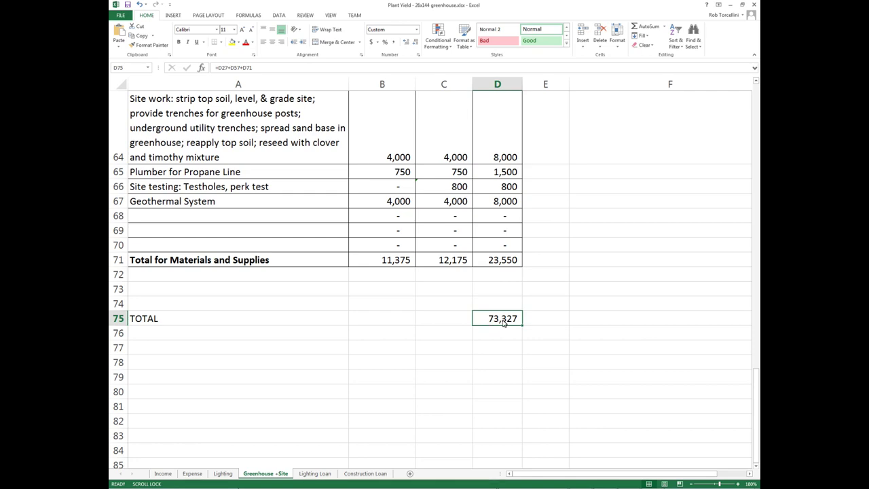
{"action": "scroll", "coordinate": [503, 324], "scroll_direction": "up", "scroll_amount": 2}
{"action": "scroll", "coordinate": [503, 323], "scroll_direction": "up", "scroll_amount": 9}
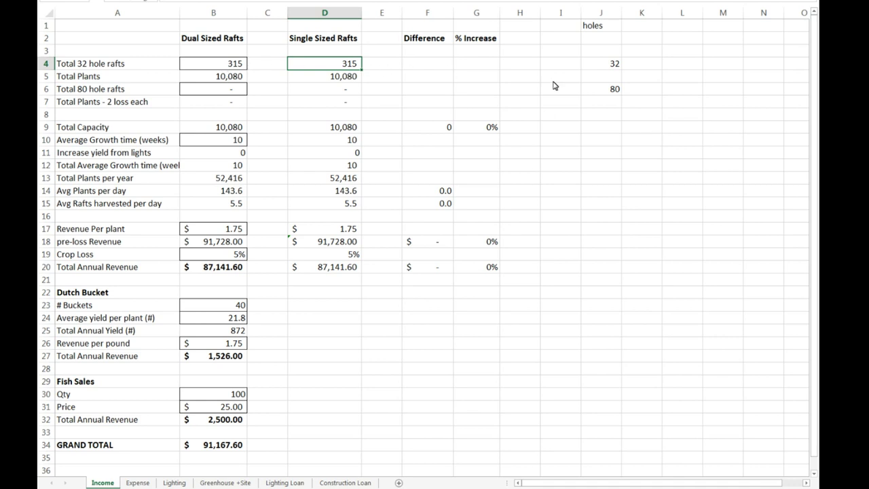
- On the Income sheet, set the holes per raft in J4 to 24
{"action": "left_click", "coordinate": [612, 66]}
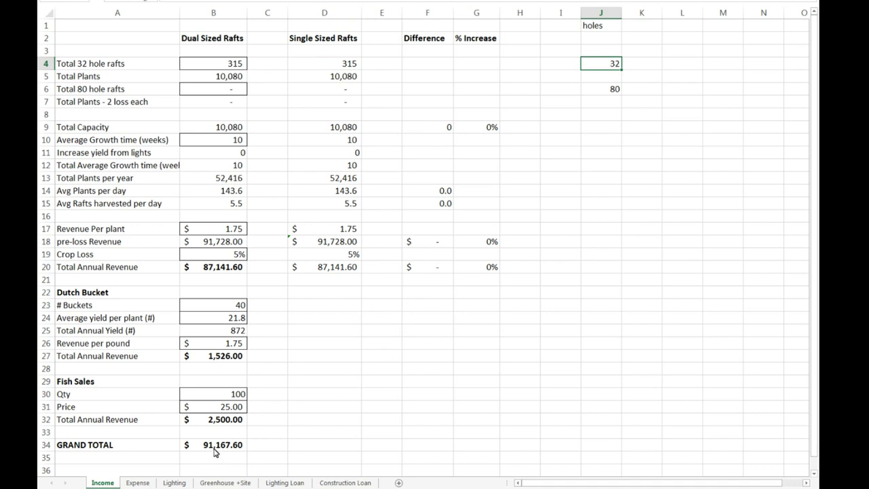
{"action": "left_click", "coordinate": [600, 66]}
{"action": "type", "text": "24"}
{"action": "key", "text": "Return"}
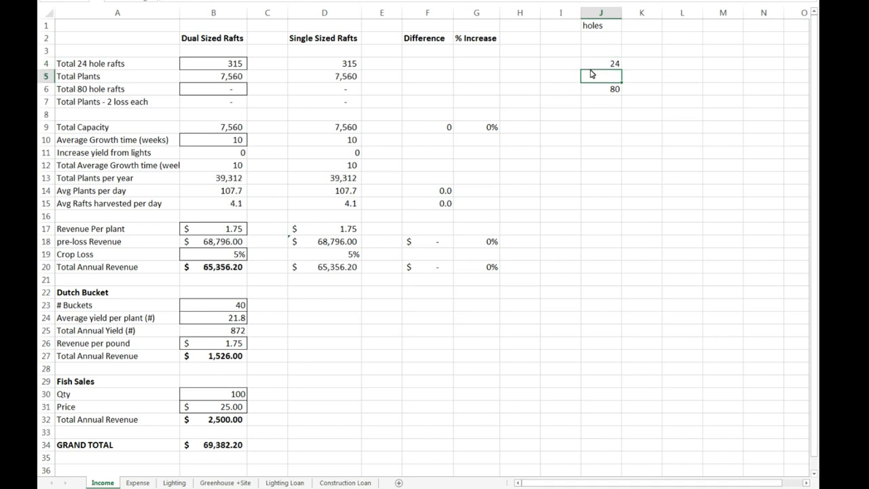
- Set the holes per raft in J4 to 16
{"action": "left_click", "coordinate": [603, 66]}
{"action": "type", "text": "16"}
{"action": "key", "text": "Return"}
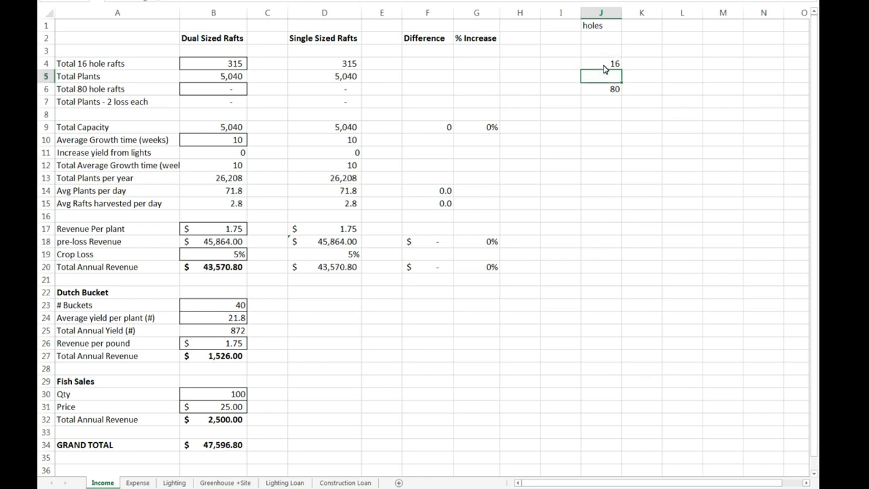
- Set the holes per raft in J4 back to 32
{"action": "left_click", "coordinate": [607, 66]}
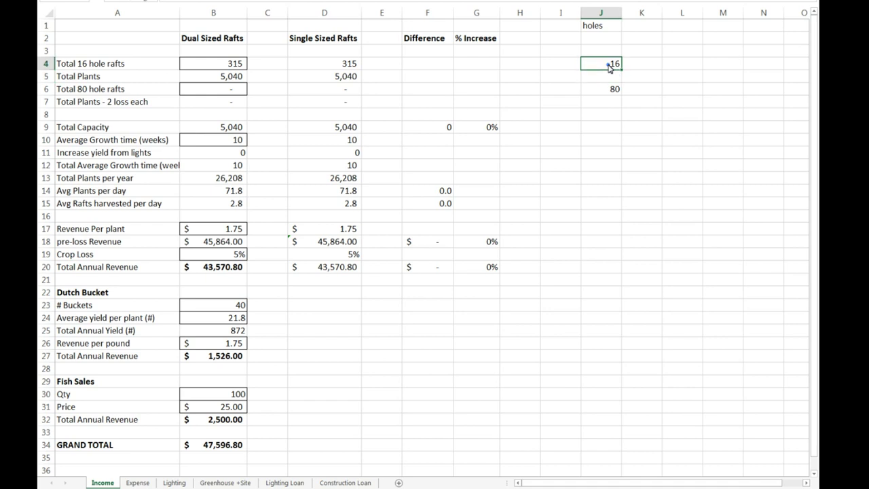
{"action": "type", "text": "32"}
{"action": "key", "text": "Return"}
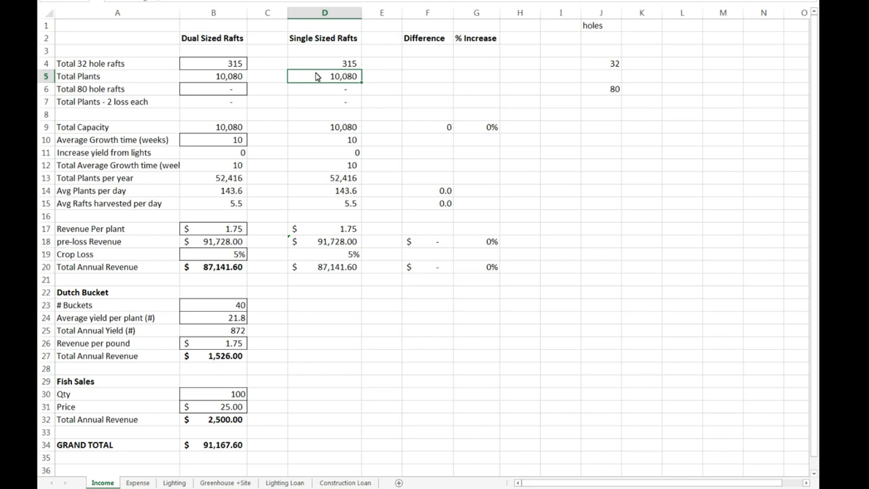
- Check the dual sized rafts' total capacity and average growth time, and set their total average growth time in B12 to 8 weeks
{"action": "left_click", "coordinate": [229, 131]}
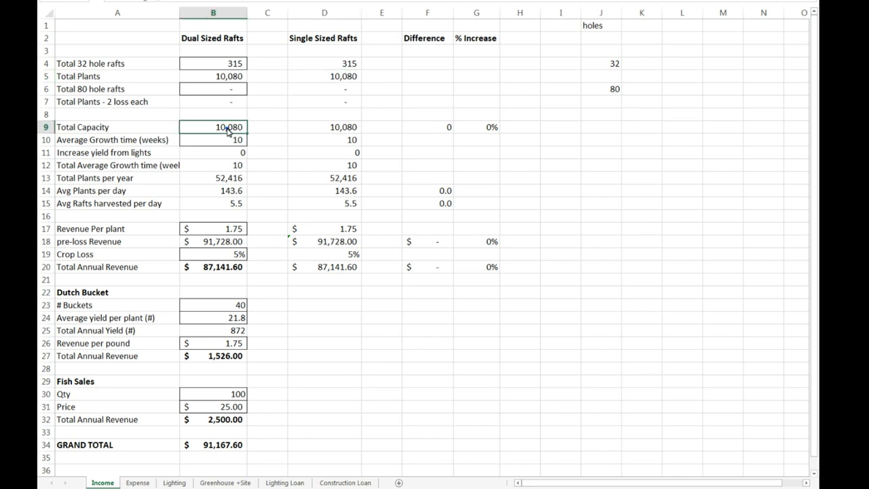
{"action": "left_click", "coordinate": [224, 145]}
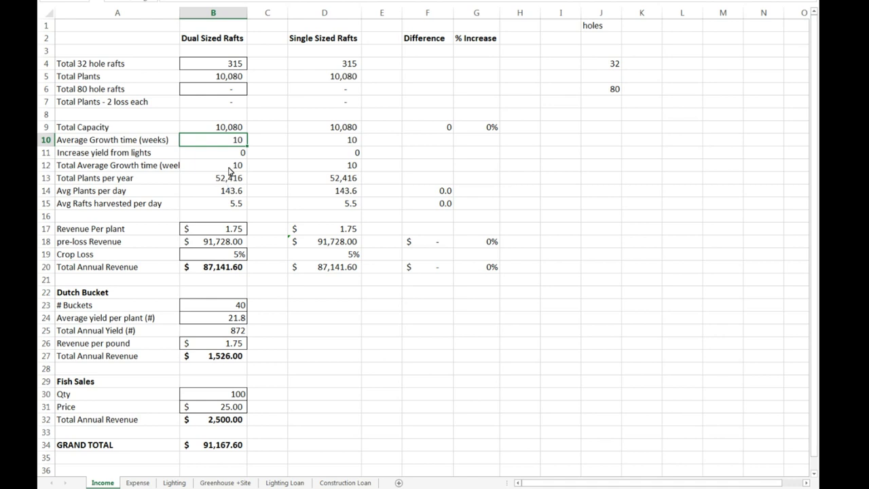
{"action": "left_click", "coordinate": [231, 167]}
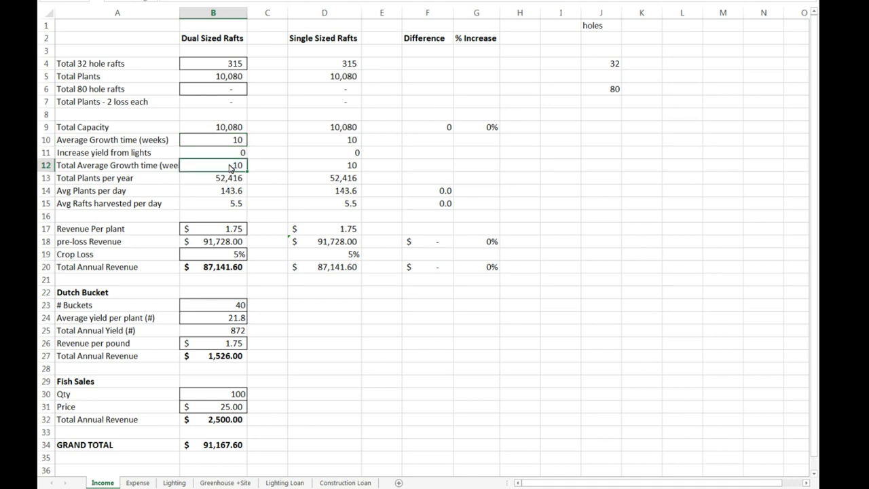
{"action": "type", "text": "8"}
{"action": "key", "text": "Return"}
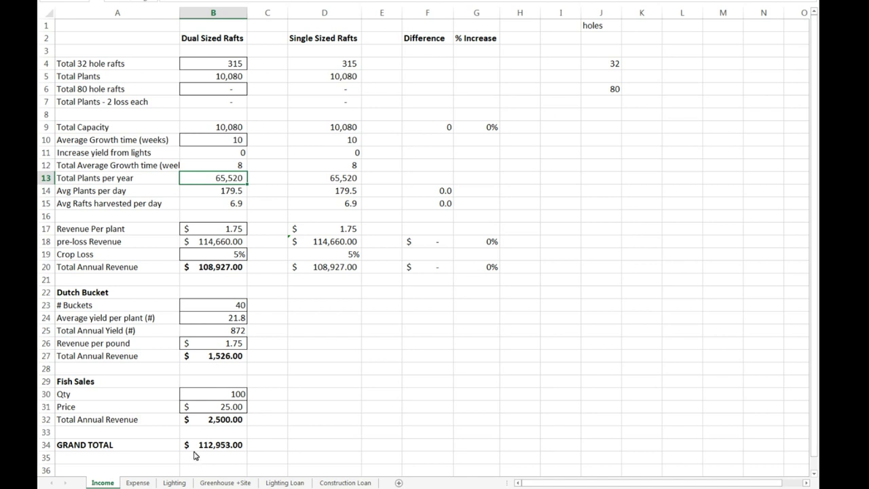
- Check the grand total, and set the total average growth time in B12 back to 10 weeks
{"action": "left_click", "coordinate": [224, 448]}
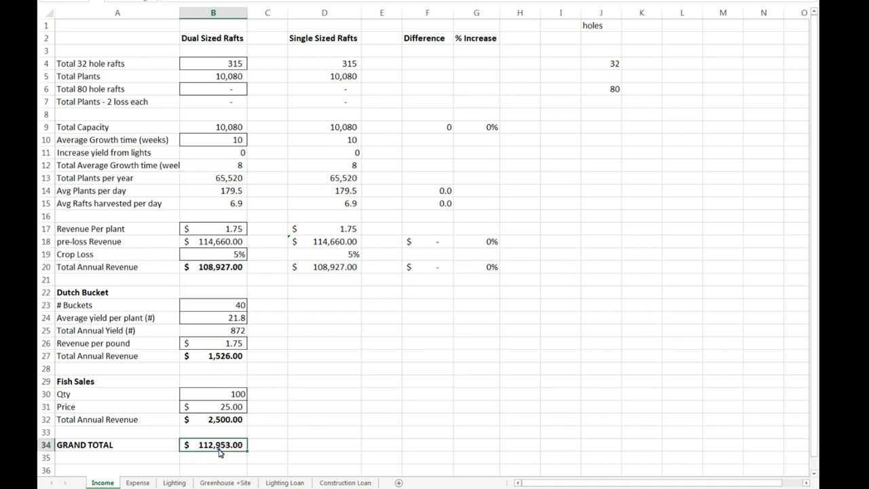
{"action": "left_click", "coordinate": [223, 170]}
{"action": "type", "text": "10"}
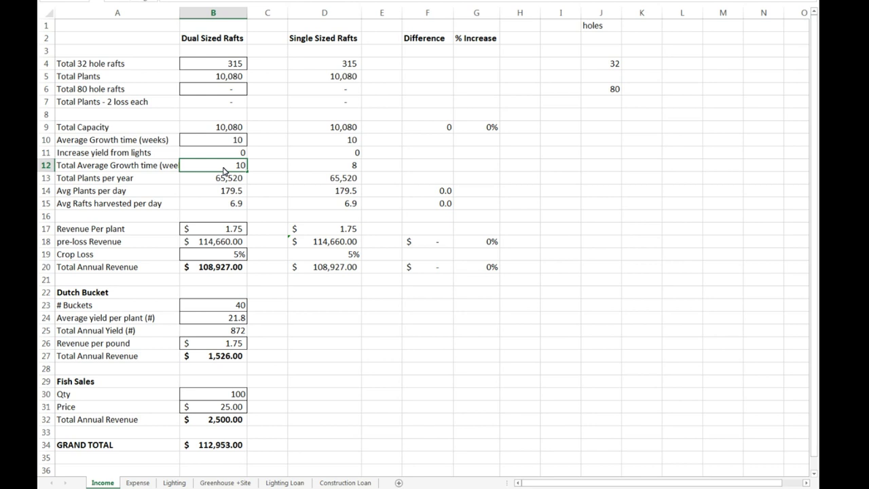
{"action": "key", "text": "Return"}
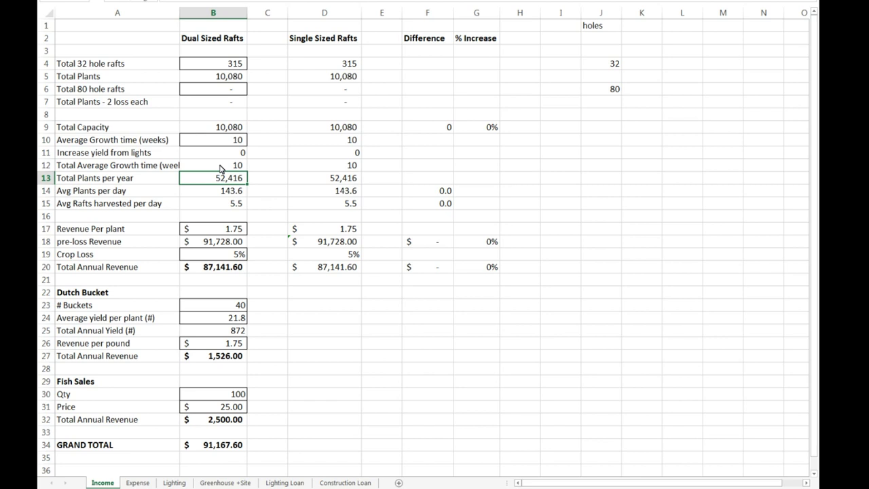
{"action": "left_click", "coordinate": [219, 203]}
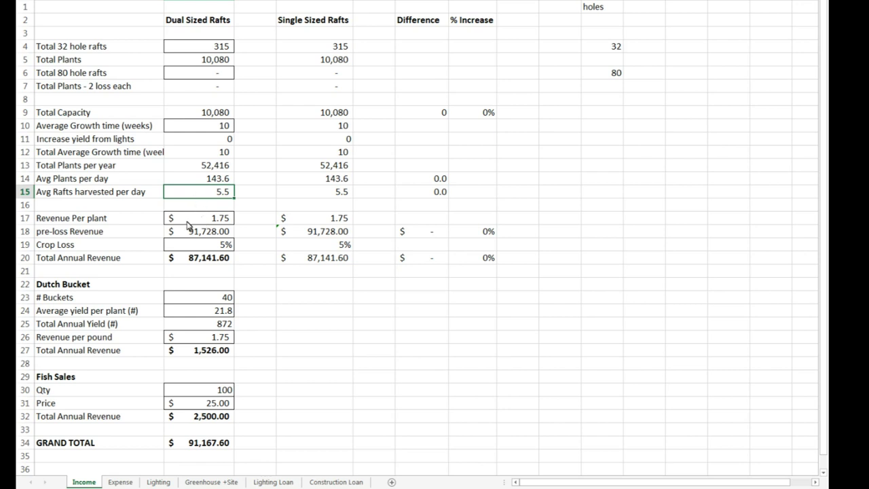
- Set the dual sized rafts' revenue per plant in row 17 to $1.25 and check the grand total
{"action": "left_click", "coordinate": [187, 222]}
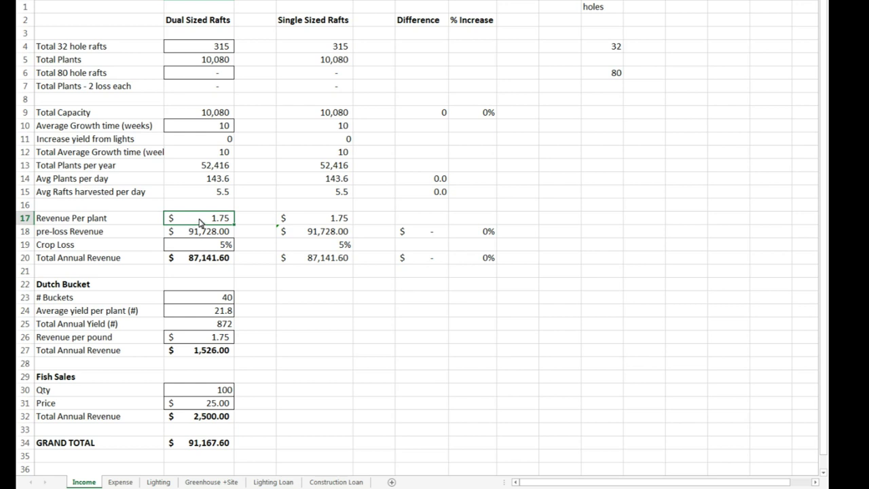
{"action": "type", "text": "1.25"}
{"action": "key", "text": "Return"}
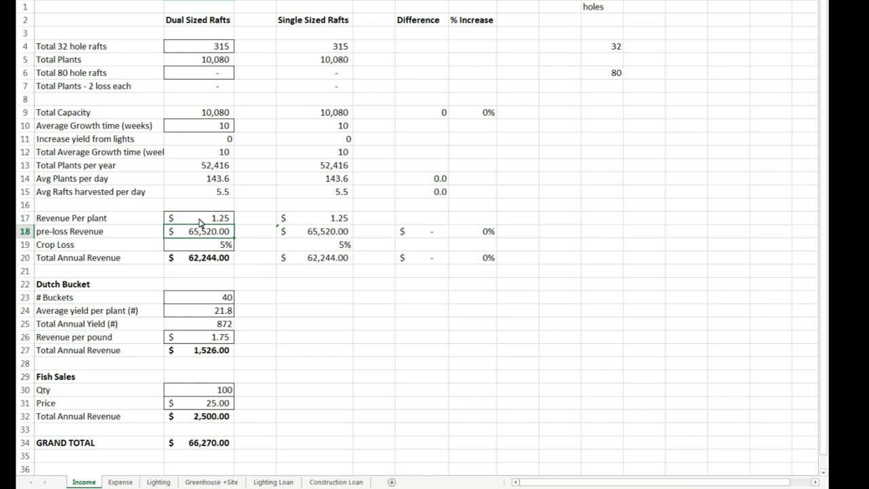
{"action": "left_click", "coordinate": [211, 443]}
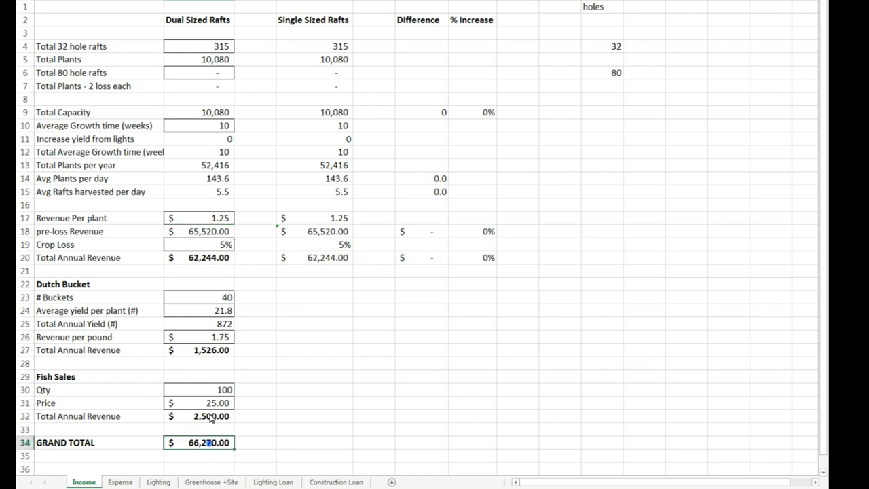
- Set the dual sized rafts' revenue per plant back to $1.75
{"action": "left_click", "coordinate": [209, 218]}
{"action": "key", "text": "BackSpace"}
{"action": "type", "text": "1.75"}
{"action": "key", "text": "Return"}
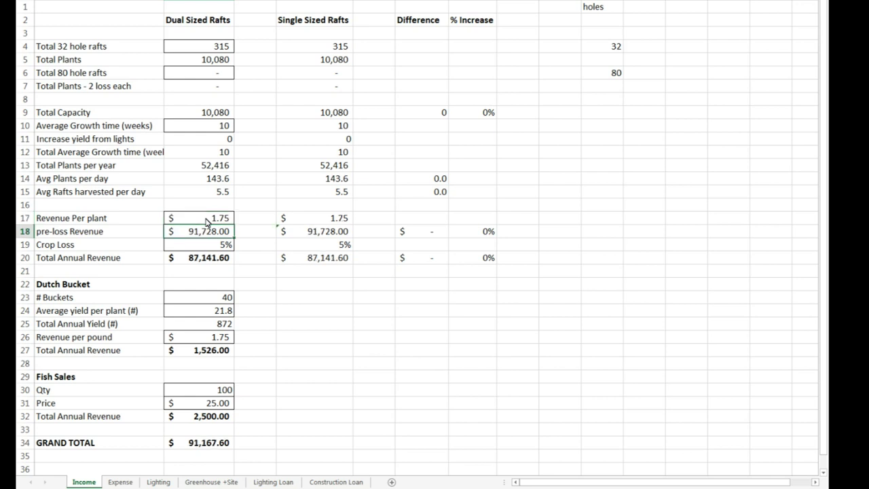
- Review the dual sized rafts' crop loss, the number of Dutch buckets and the grand total of the income
{"action": "left_click", "coordinate": [210, 246]}
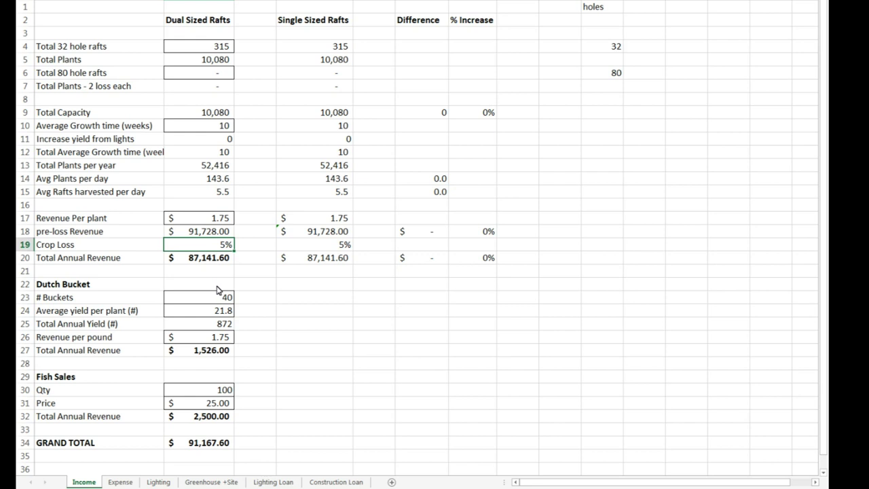
{"action": "left_click", "coordinate": [203, 302]}
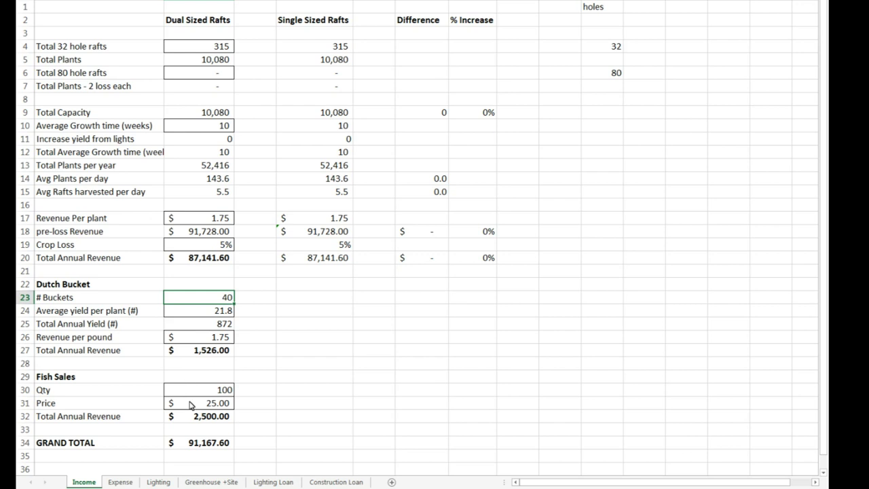
{"action": "left_click", "coordinate": [193, 445]}
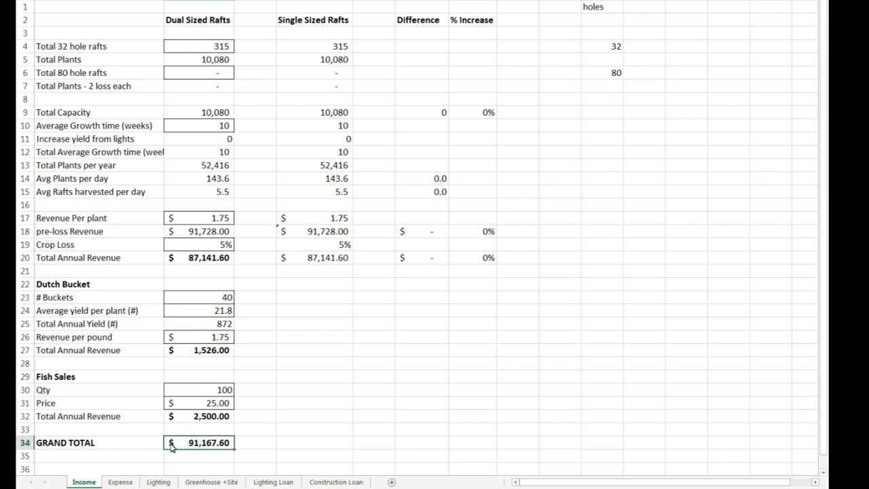
- Review the building loan payments, building maintenance, taxes and non-lighting electricity costs on the Expense sheet
{"action": "left_click", "coordinate": [120, 482]}
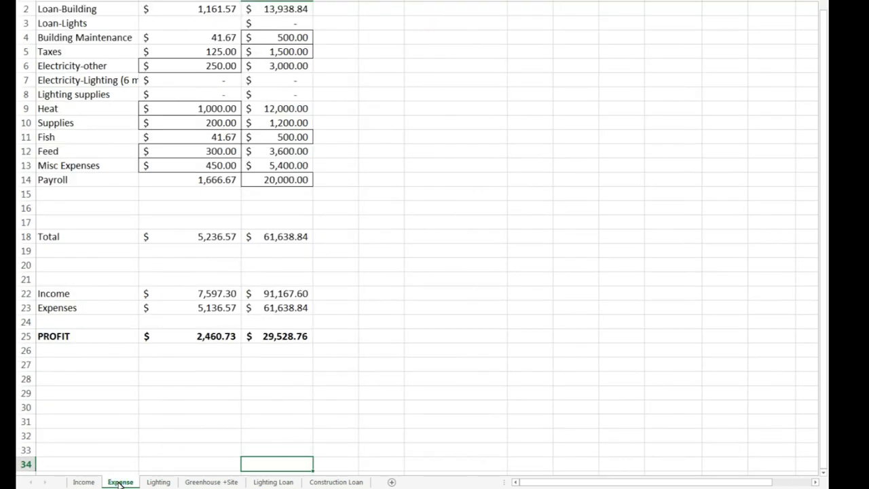
{"action": "left_click", "coordinate": [269, 12]}
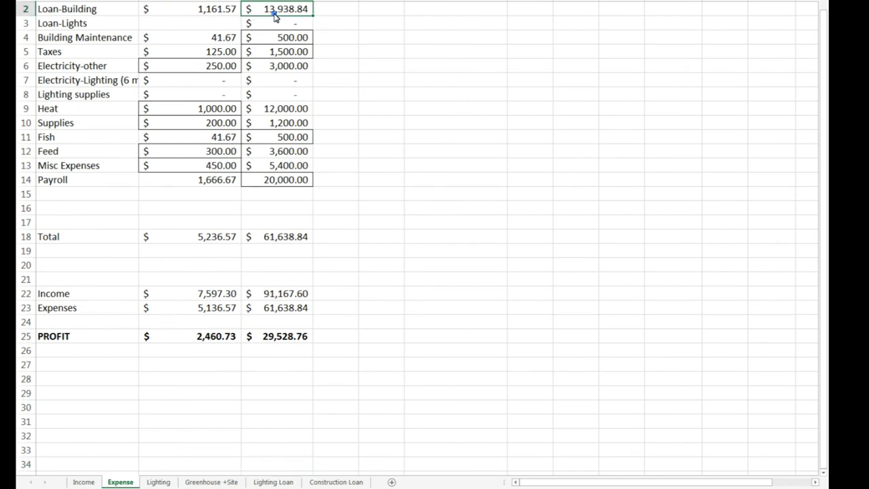
{"action": "left_click", "coordinate": [205, 17]}
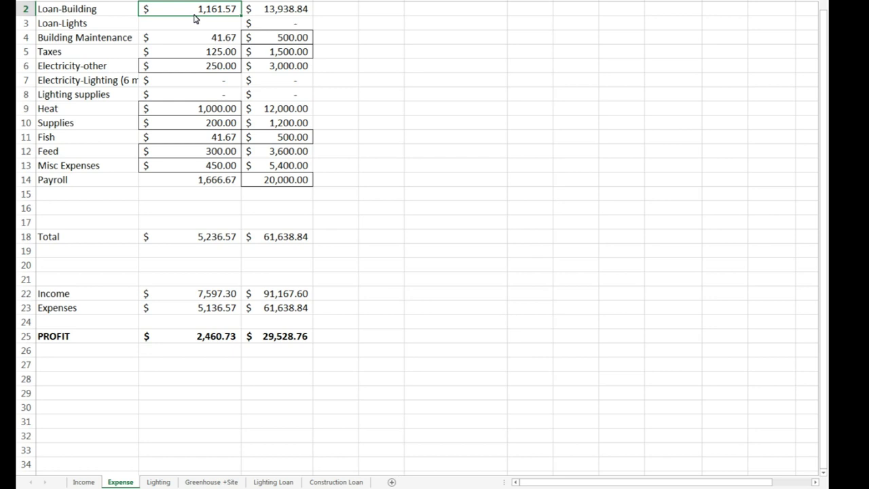
{"action": "left_click", "coordinate": [276, 9]}
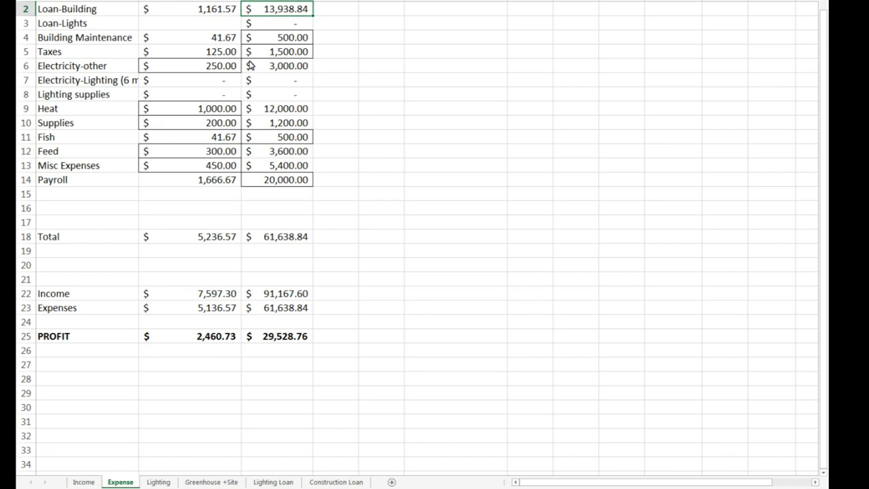
{"action": "left_click", "coordinate": [194, 39]}
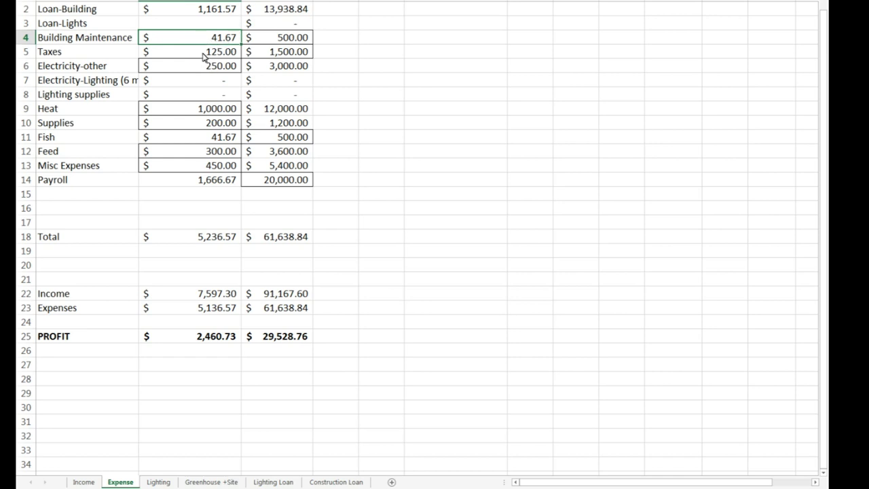
{"action": "left_click", "coordinate": [208, 54]}
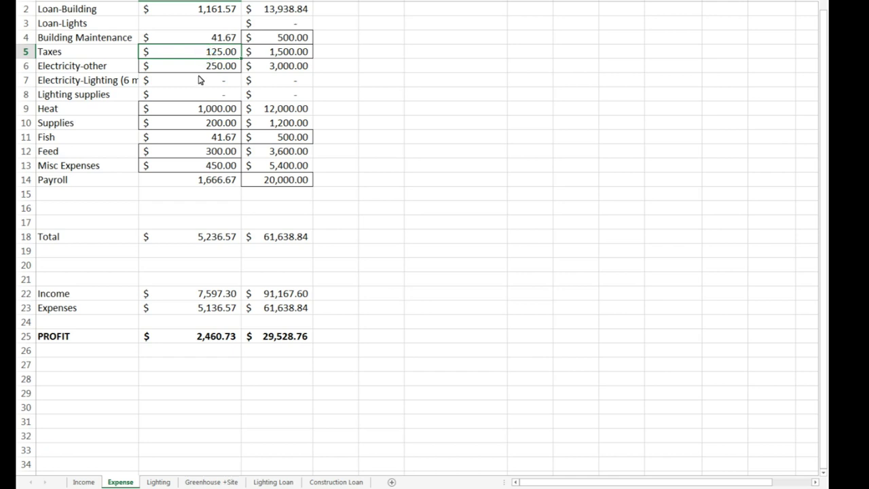
{"action": "left_click", "coordinate": [192, 71]}
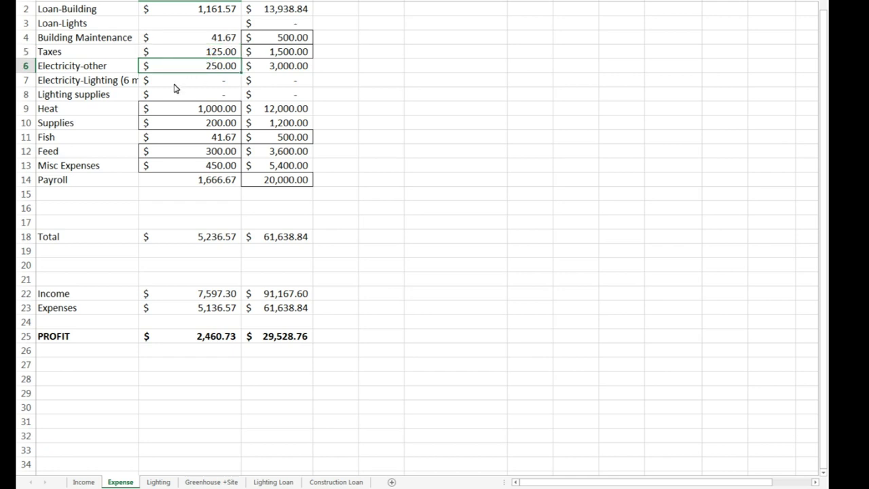
- Check the monthly lighting electricity expense and its inputs on the Lighting sheet, and return to the Expense sheet
{"action": "left_click", "coordinate": [173, 85]}
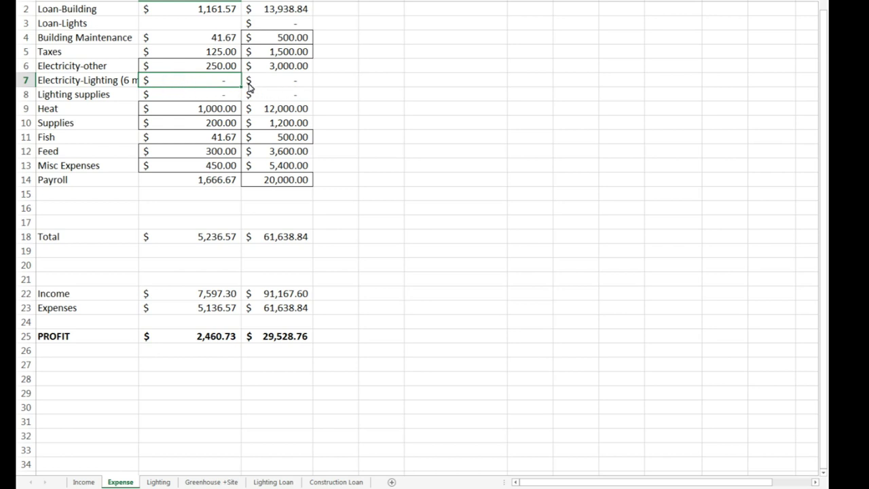
{"action": "left_click", "coordinate": [157, 482]}
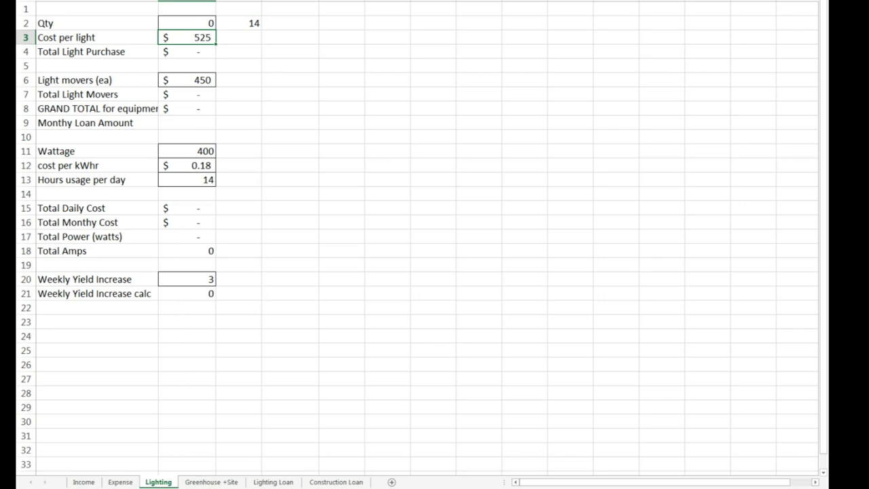
{"action": "left_click", "coordinate": [120, 481]}
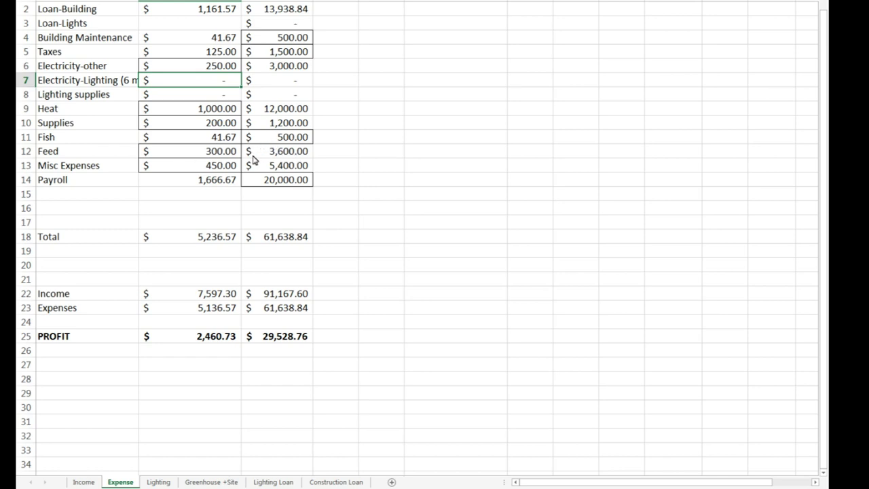
- Review the annual feed, payroll and miscellaneous expenses
{"action": "left_click", "coordinate": [284, 152]}
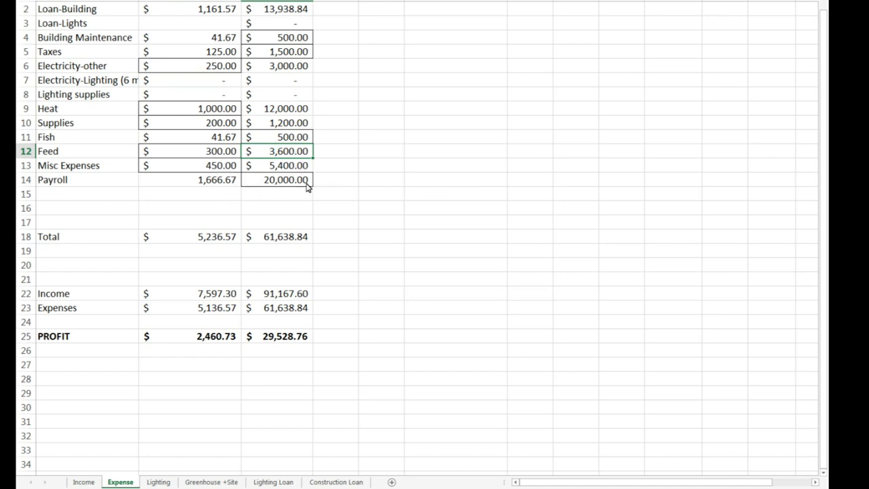
{"action": "left_click", "coordinate": [284, 186]}
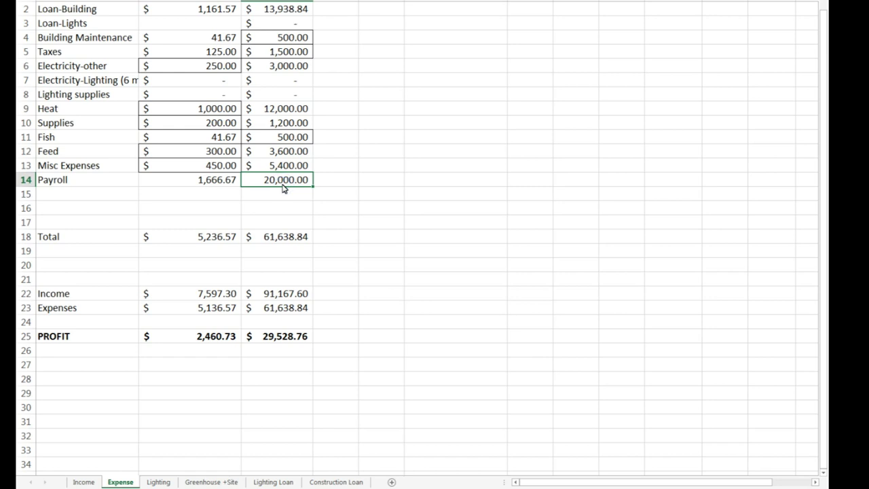
{"action": "left_click", "coordinate": [277, 167]}
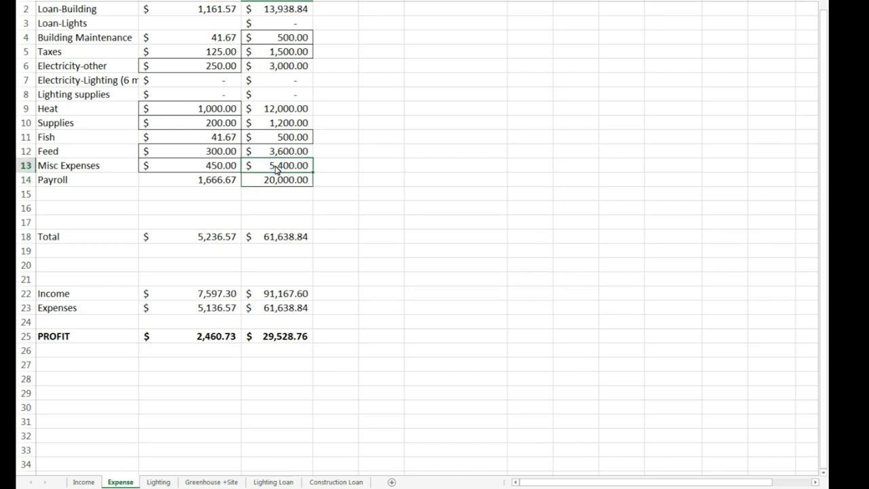
- Check the annual expense total and compare annual income and expenses with the resulting profit
{"action": "left_click", "coordinate": [278, 239]}
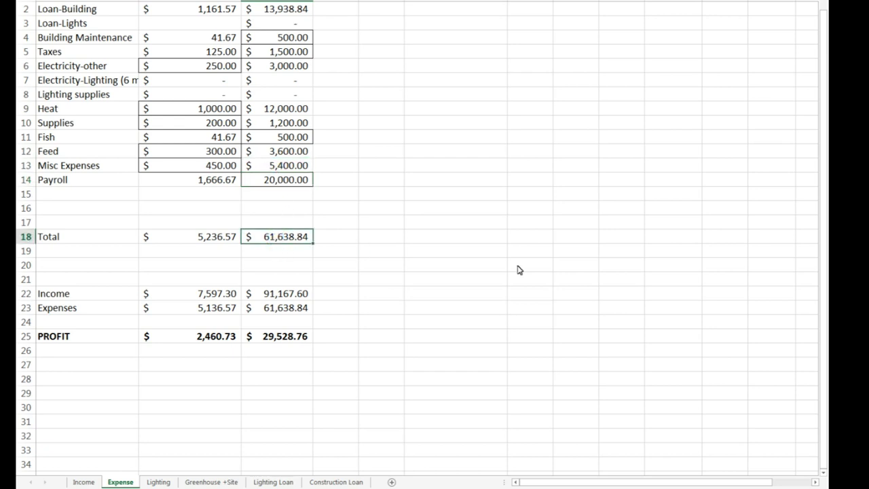
{"action": "left_click", "coordinate": [275, 300]}
{"action": "left_click", "coordinate": [277, 309]}
{"action": "left_click", "coordinate": [278, 340]}
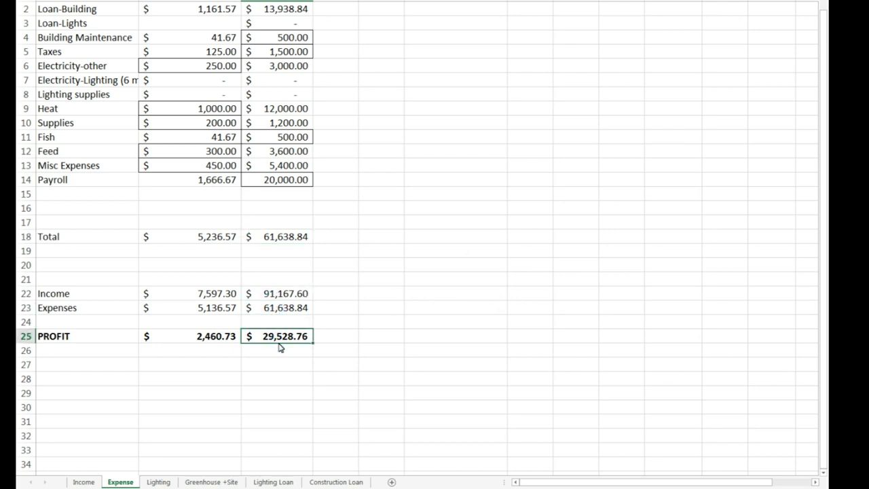